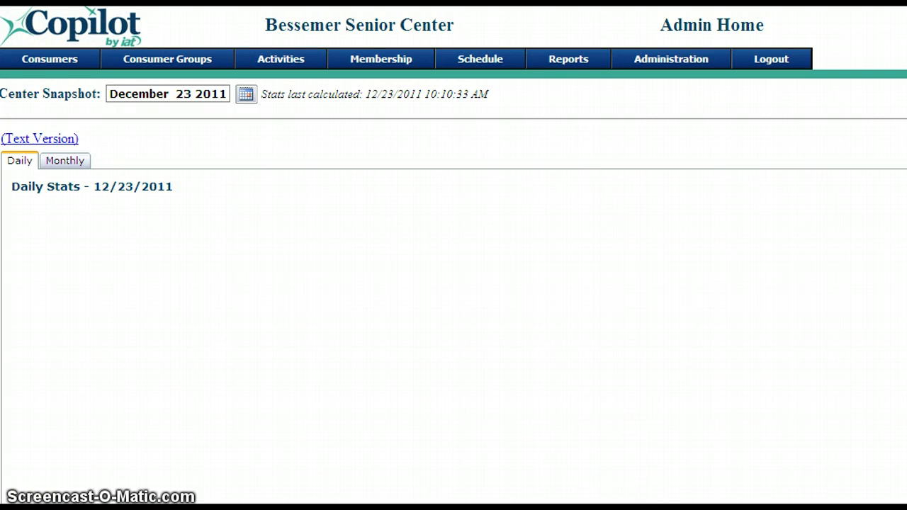
Open the center's schedule for editing and switch the calendar to January 2012.
mouse_move(494, 56)
left_click(474, 80)
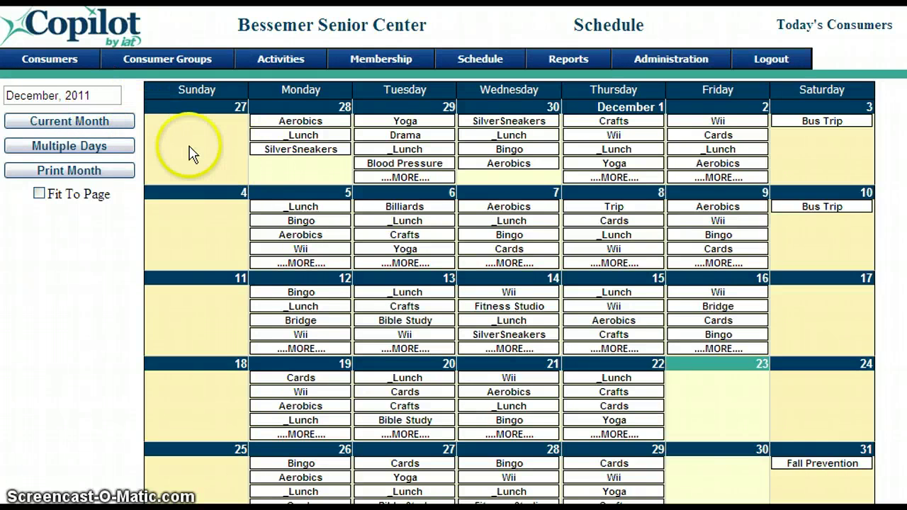
left_click(97, 100)
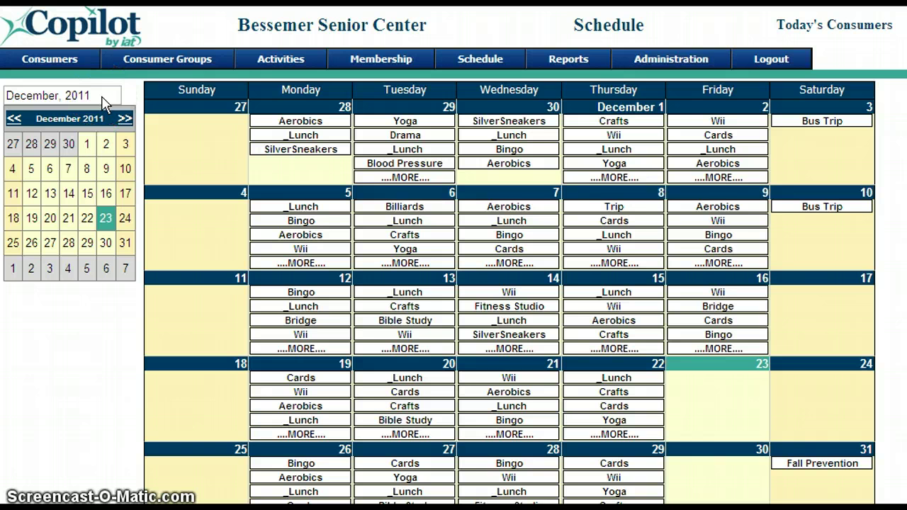
left_click(125, 118)
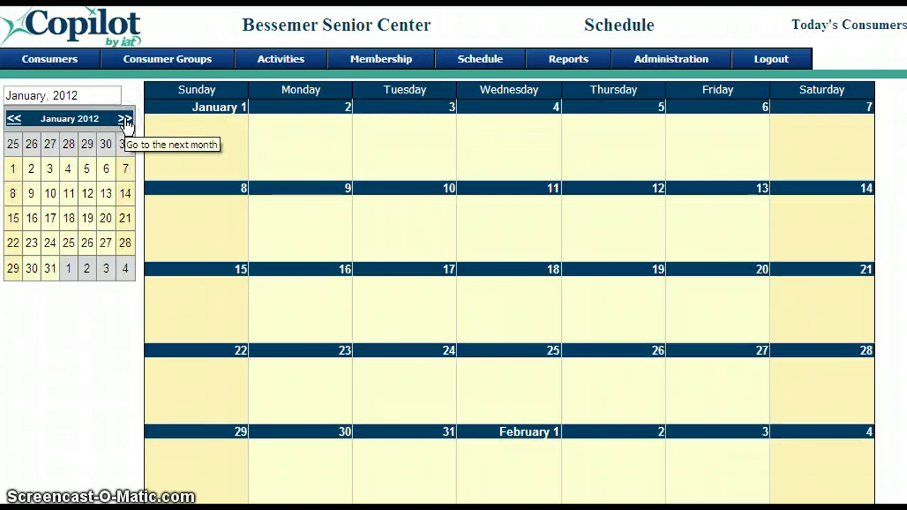
Close the month picker, leaving the January 2012 calendar ready for multi-day scheduling.
left_click(73, 312)
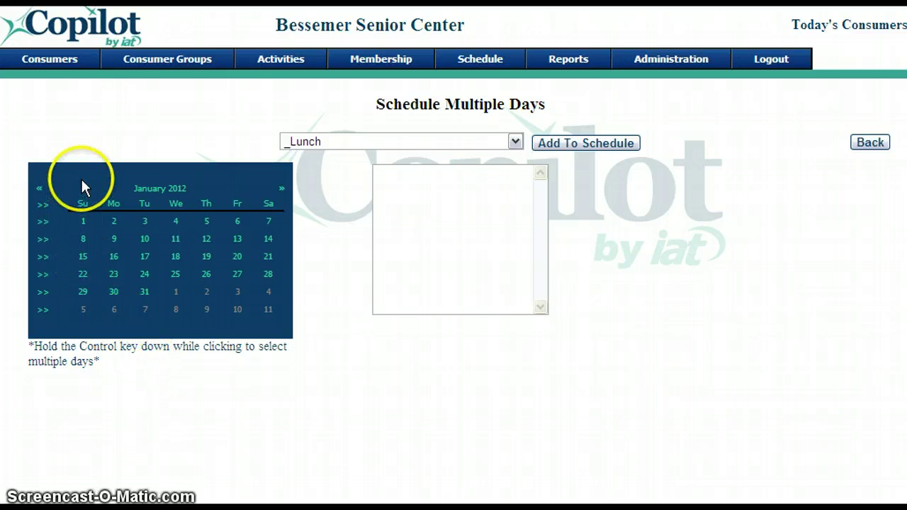
Mark every Monday–Friday from January 2 to January 31, 2012 in the mini calendar.
left_click(115, 222)
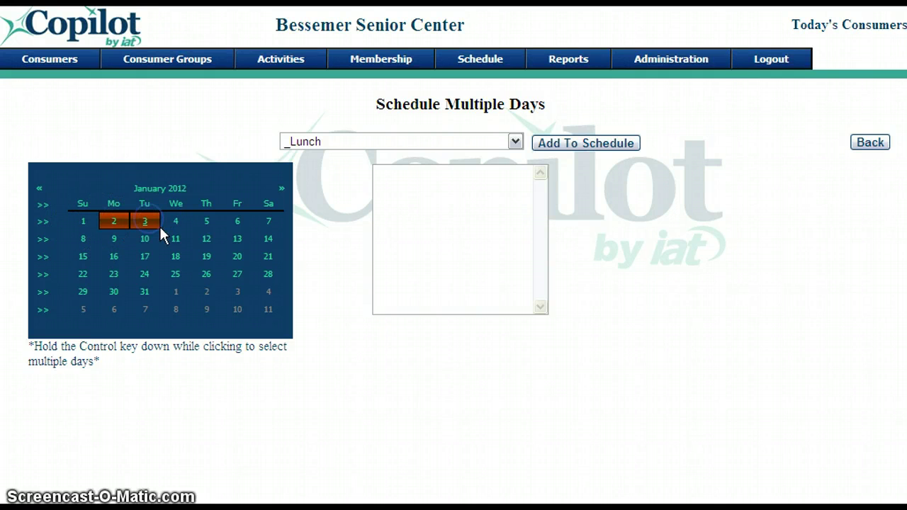
left_click(176, 222, "ctrl")
left_click(219, 220, "ctrl")
left_click(243, 226, "ctrl")
left_click(115, 241, "ctrl")
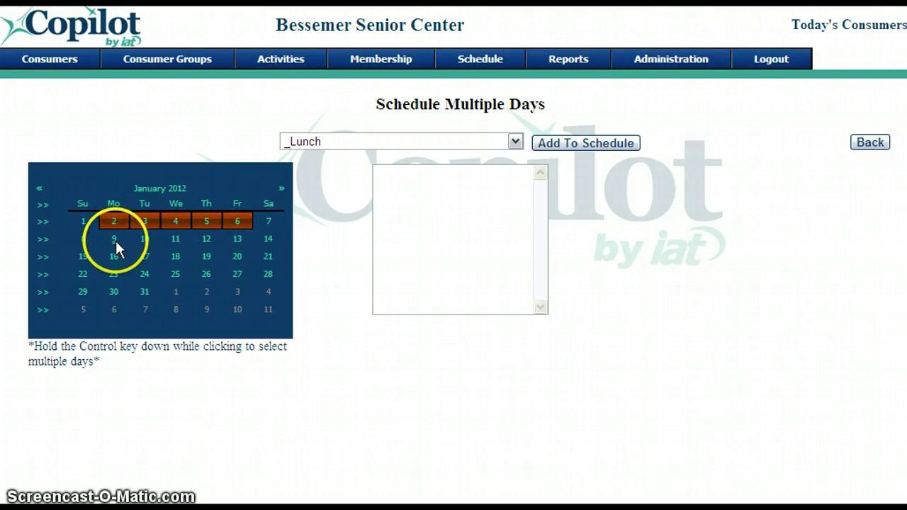
left_click(145, 245, "ctrl")
left_click(174, 241, "ctrl")
left_click(205, 242, "ctrl")
left_click(236, 245, "ctrl")
left_click(208, 272, "ctrl")
left_click(210, 256, "ctrl")
left_click(176, 258, "ctrl")
left_click(115, 256, "ctrl")
left_click(115, 274, "ctrl")
left_click(114, 290, "ctrl")
left_click(145, 290, "ctrl")
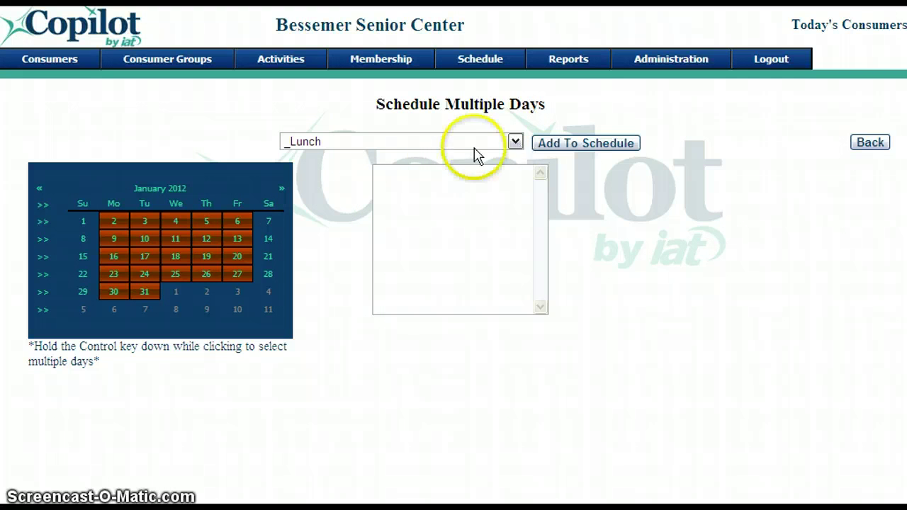
Add _Lunch and Bingo to the schedule for all marked weekdays.
left_click(518, 141)
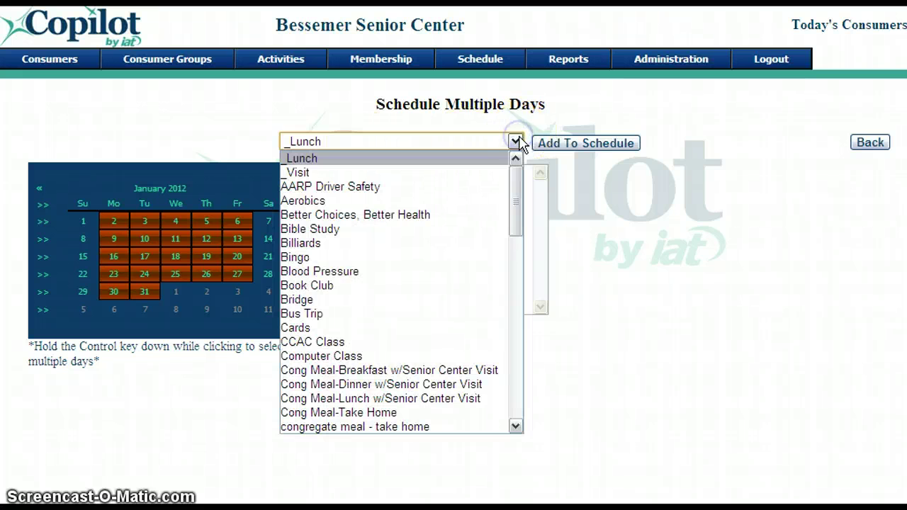
left_click(455, 161)
left_click(622, 147)
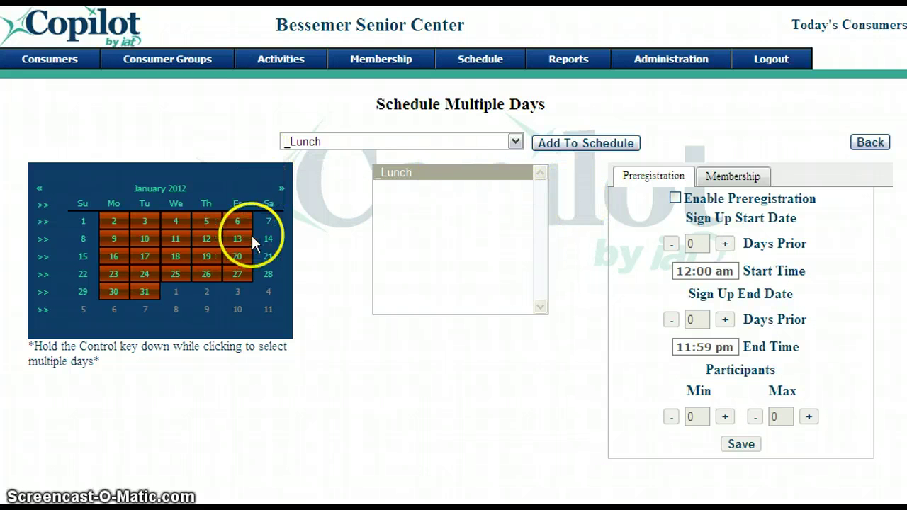
left_click(515, 142)
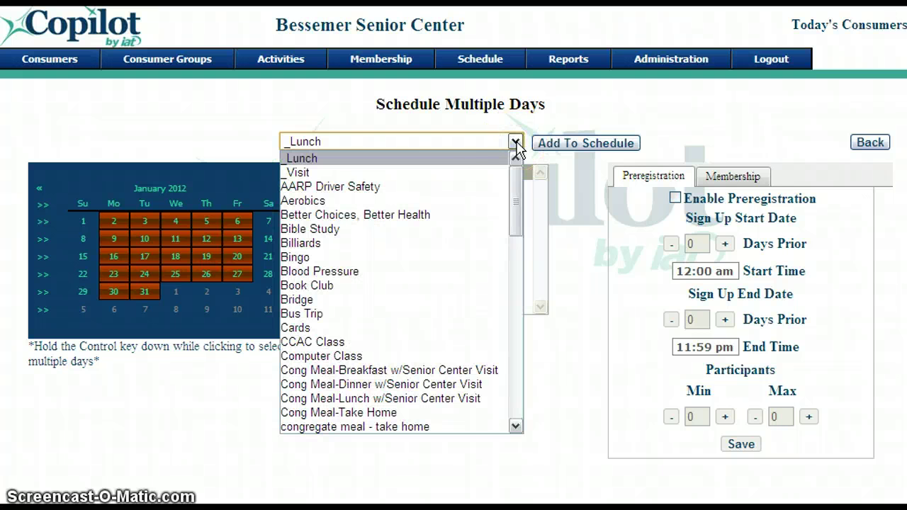
left_click(359, 259)
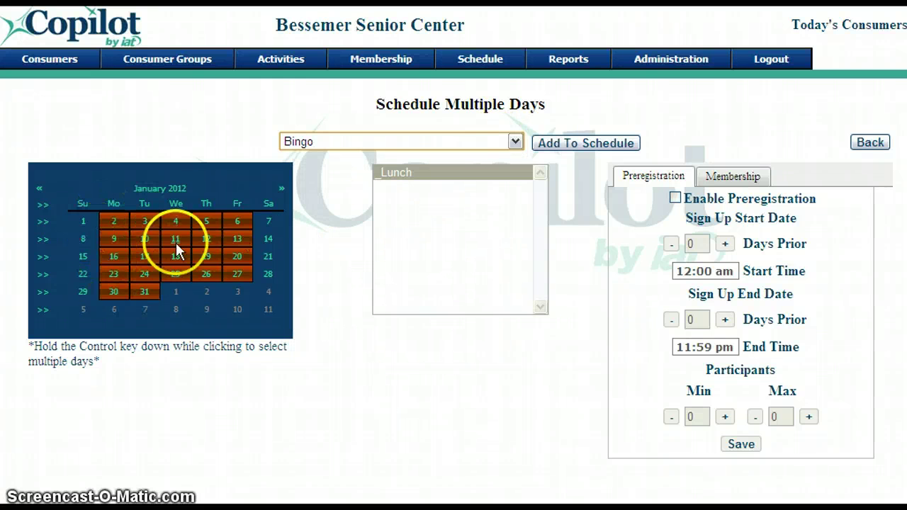
left_click(602, 145)
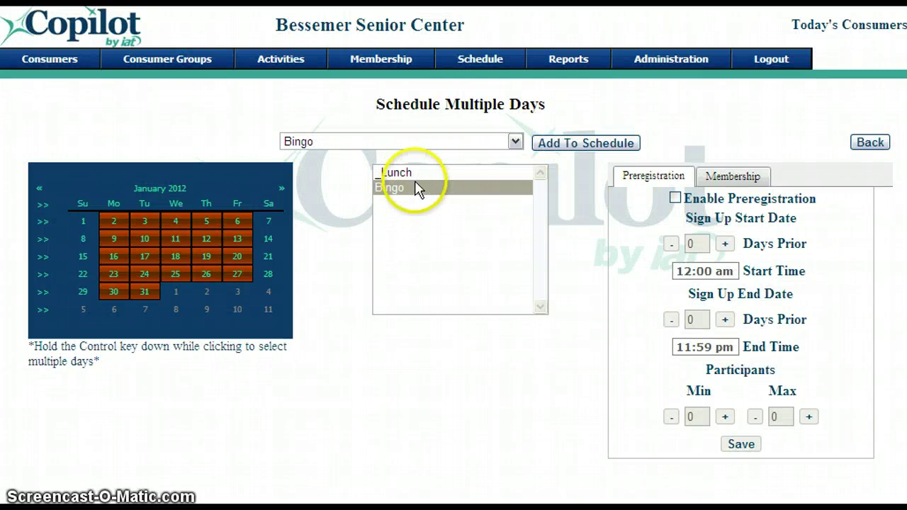
Add Cards and Volunteer Services to the schedule for all marked weekdays.
left_click(511, 143)
left_click_drag(521, 199, 515, 207)
scroll(515, 208, "down", 1)
left_click(392, 264)
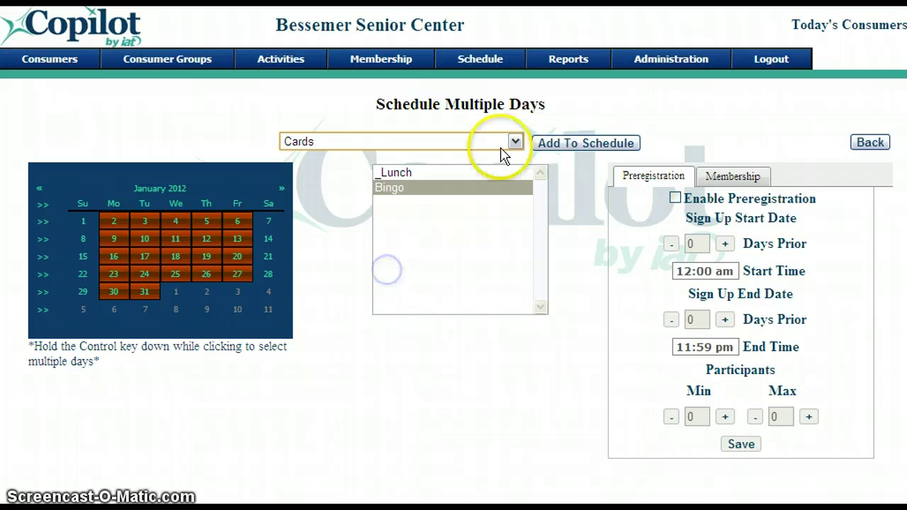
left_click(577, 143)
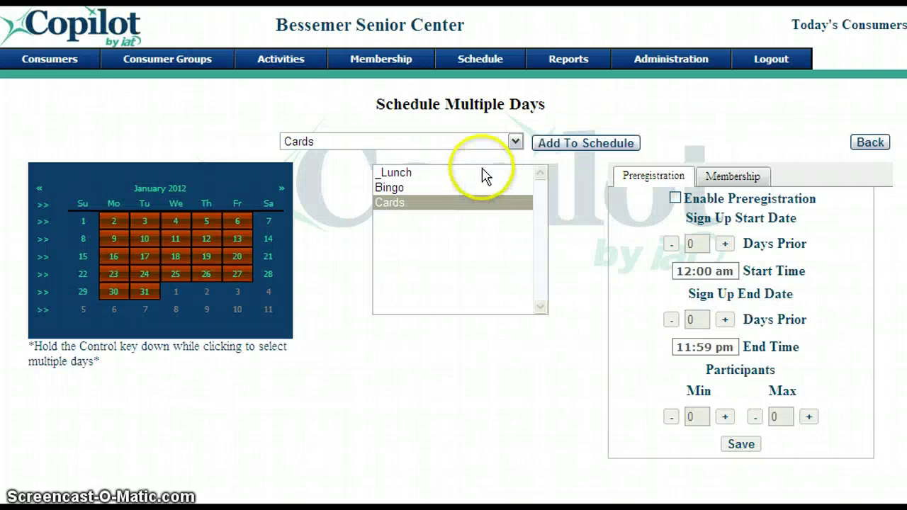
left_click(516, 143)
left_click_drag(516, 196, 503, 390)
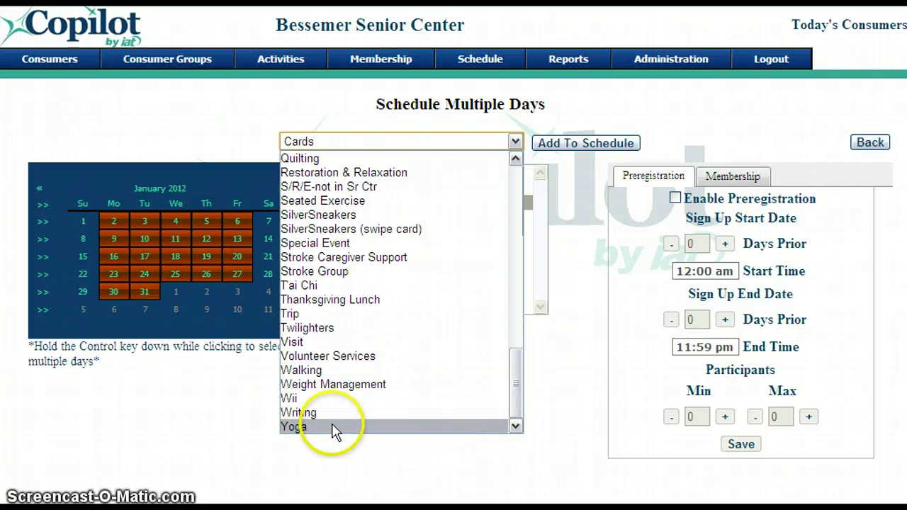
left_click(296, 354)
left_click(578, 145)
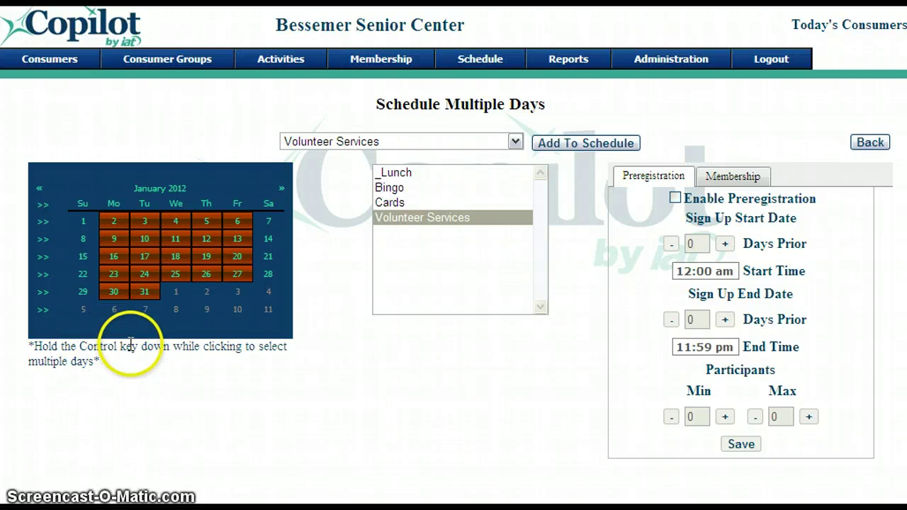
Unmark all Tuesdays and Thursdays, leaving only Monday, Wednesday and Friday dates selected.
left_click(156, 292, "ctrl")
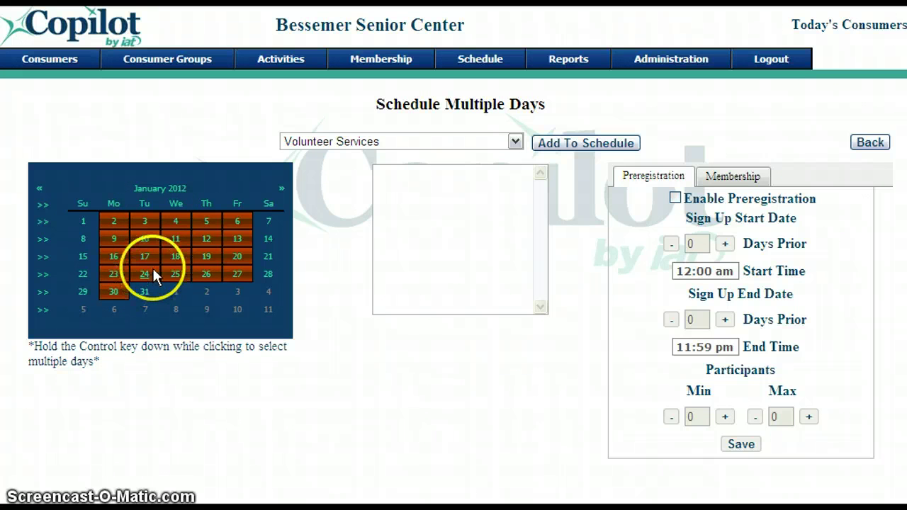
left_click(153, 275, "ctrl")
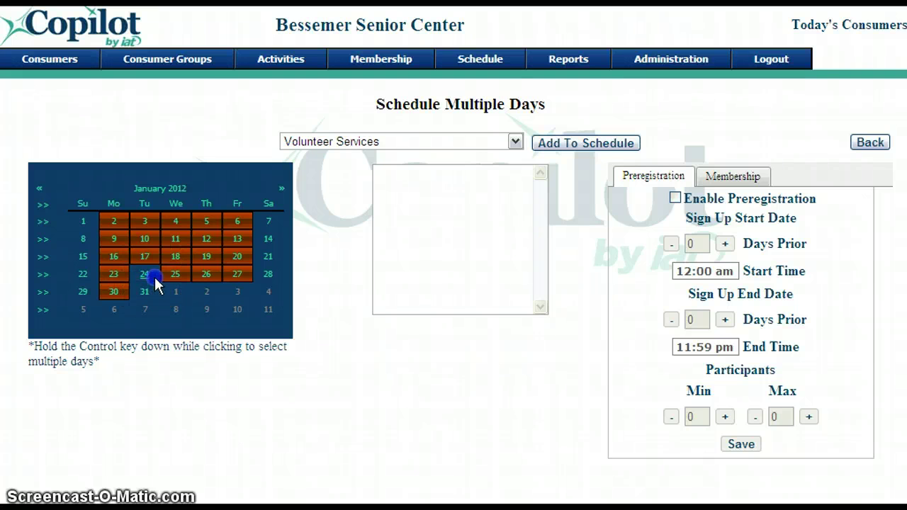
left_click(153, 238, "ctrl")
left_click(154, 222, "ctrl")
left_click(214, 221, "ctrl")
left_click(216, 239, "ctrl")
left_click(216, 257, "ctrl")
left_click(215, 277, "ctrl")
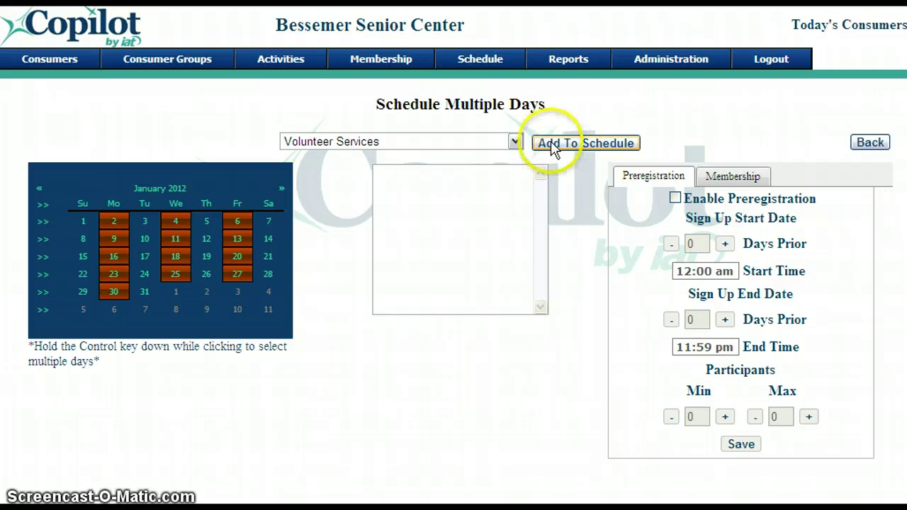
Add Yoga to the Monday, Wednesday and Friday dates, then return to the monthly calendar.
left_click(515, 142)
left_click_drag(517, 374, 517, 399)
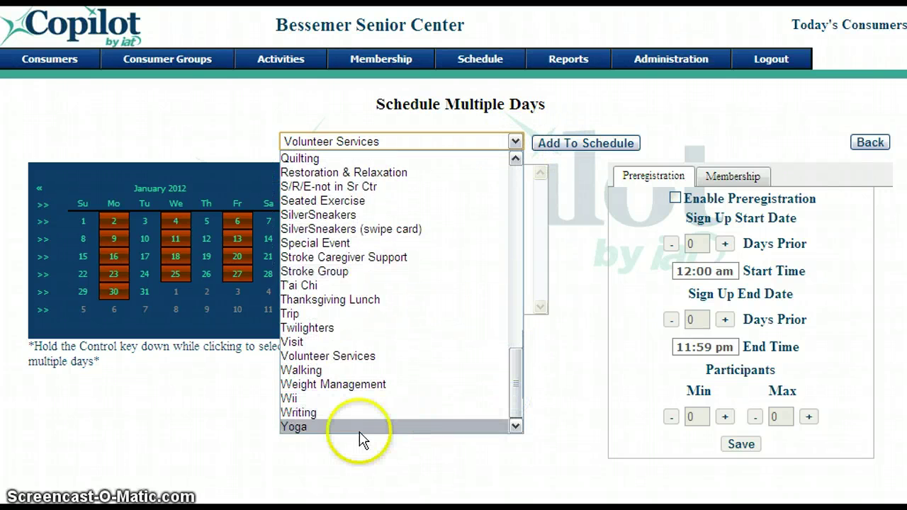
left_click(354, 426)
left_click(585, 144)
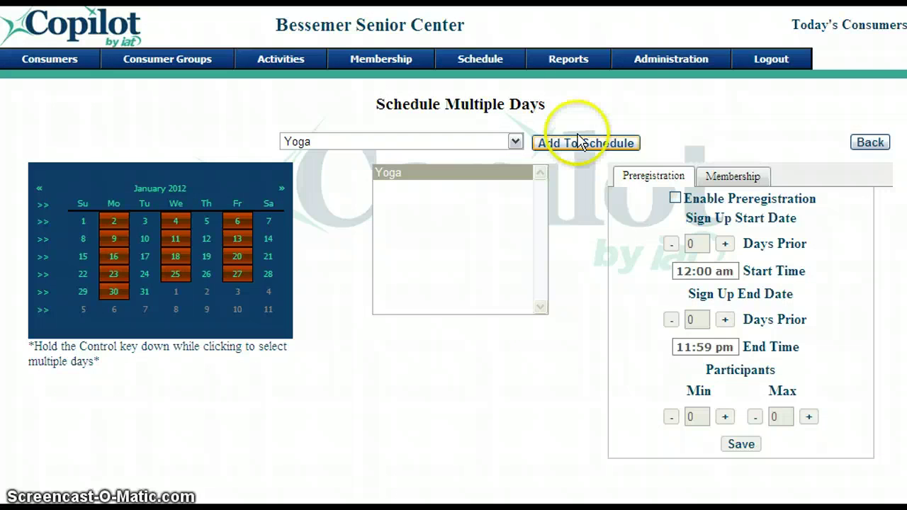
left_click(871, 145)
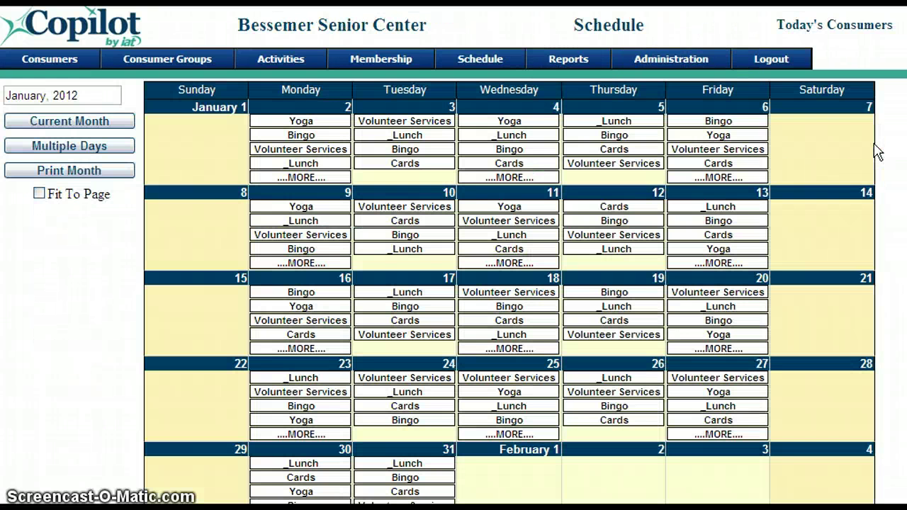